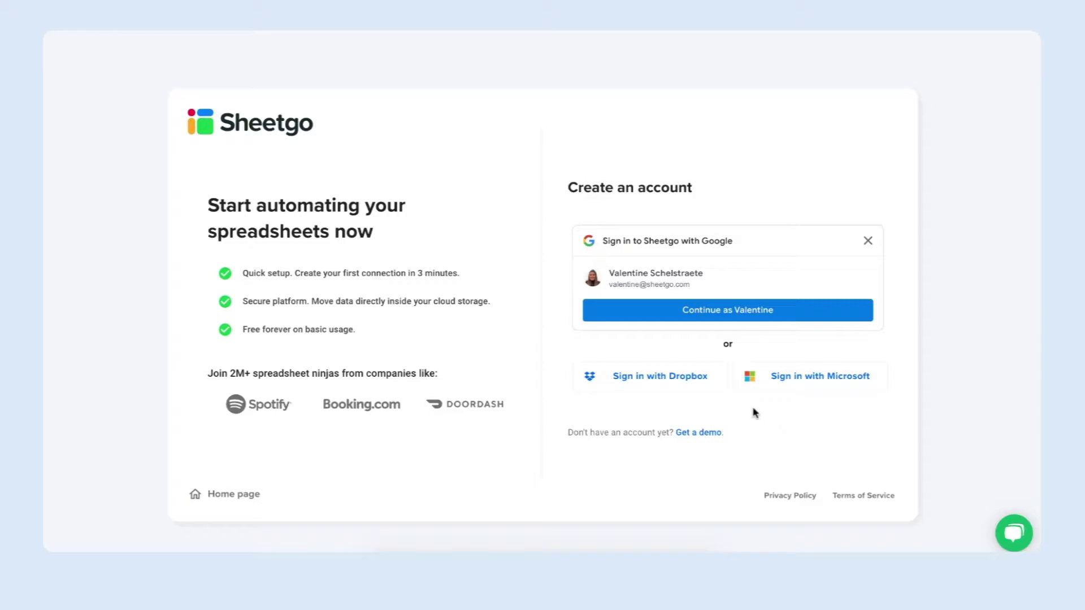
Sign in to Sheetgo with the Microsoft account and start a new workflow from My workspace.
left_click(788, 382)
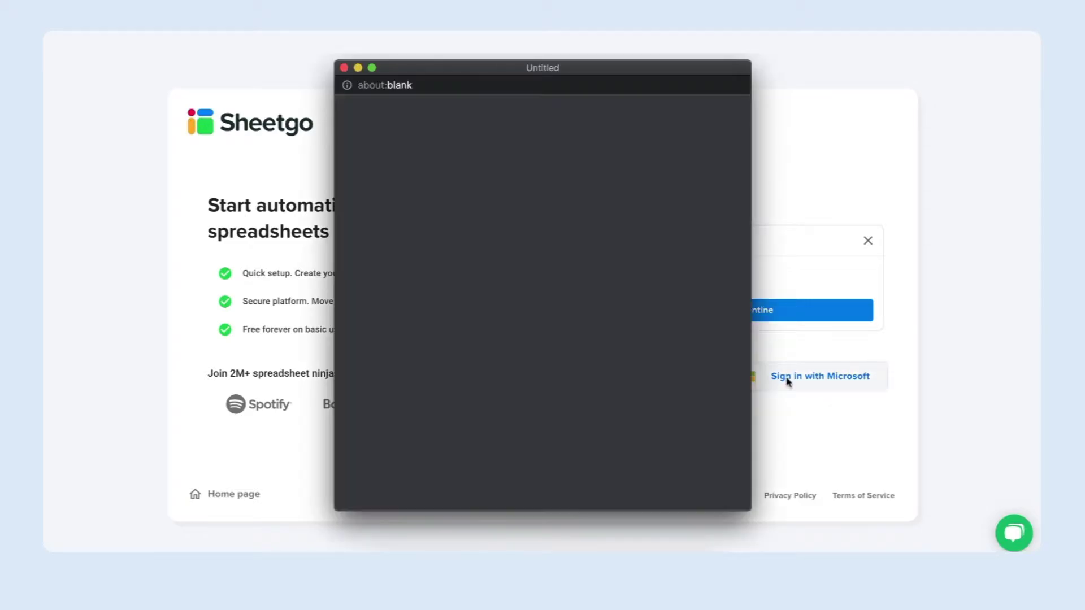
left_click(585, 184)
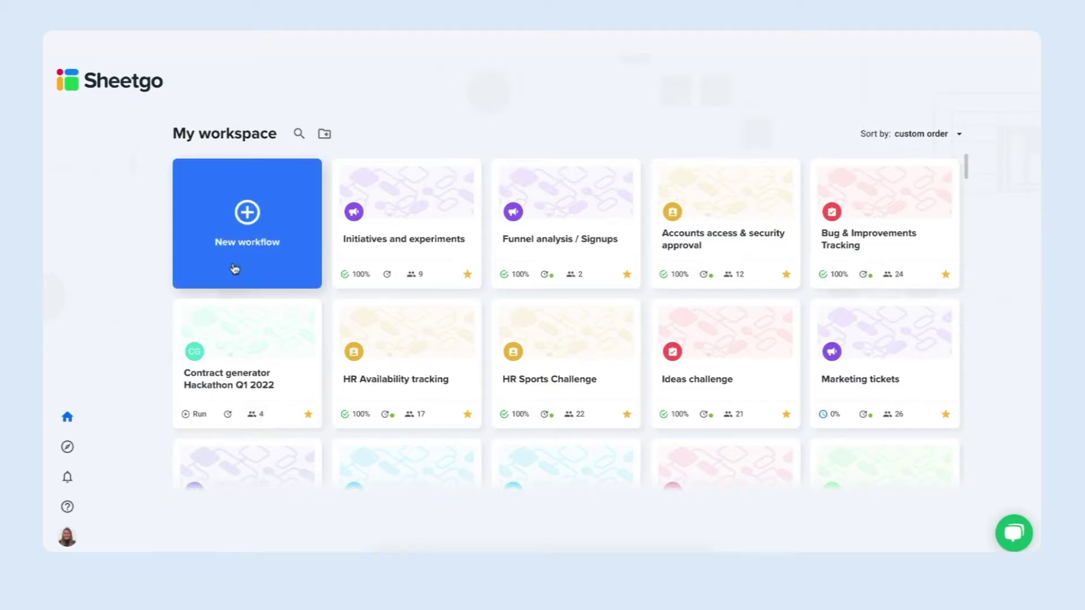
left_click(251, 218)
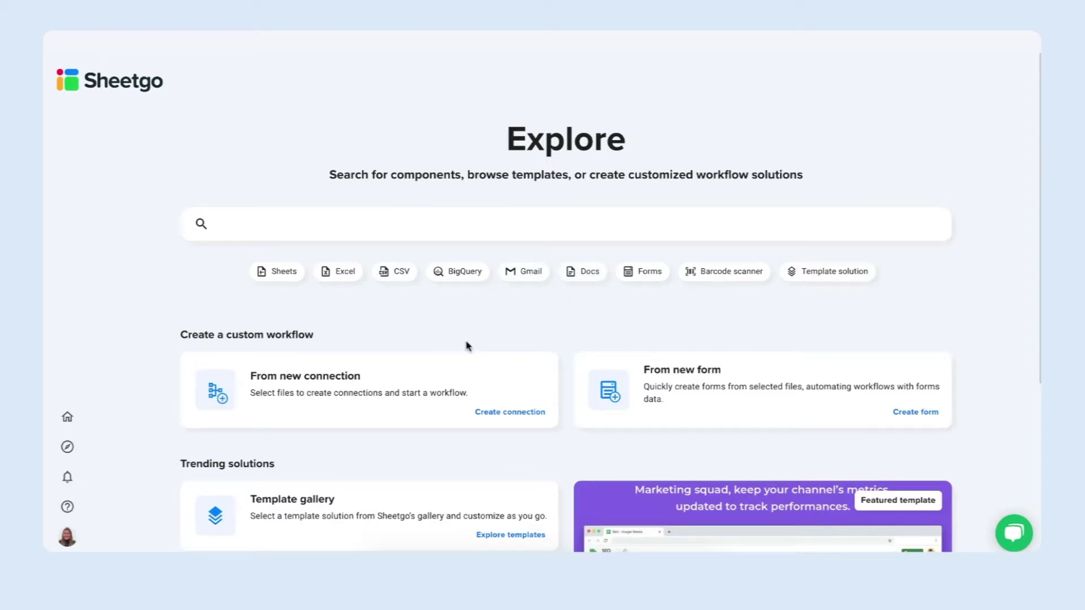
Choose Create connection under From new connection on the Explore page.
left_click(509, 414)
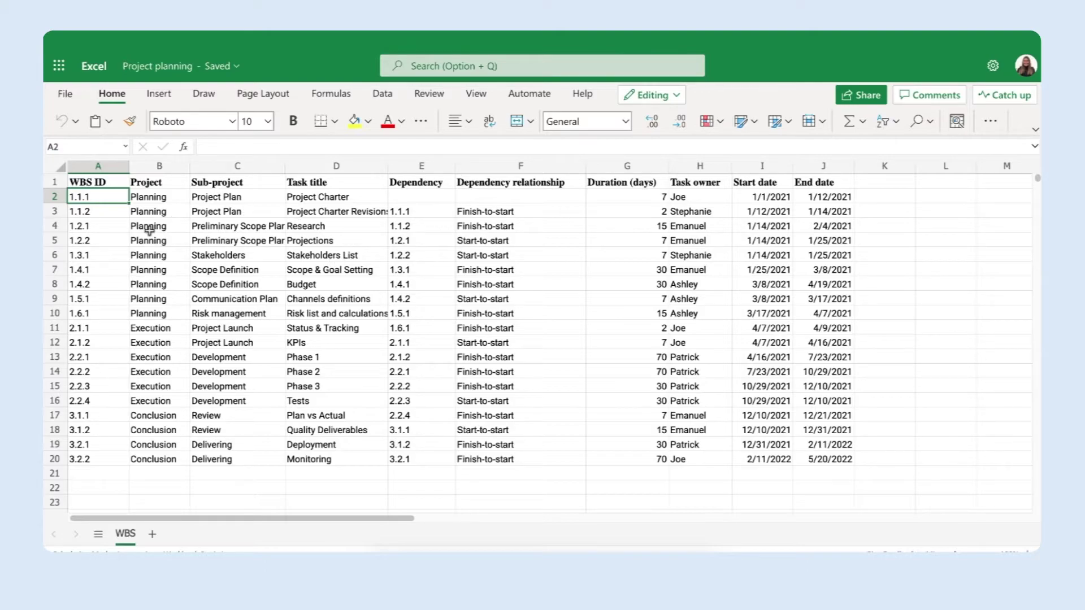
Select column H, Task owner, in the Project planning workbook's WBS sheet.
left_click(701, 167)
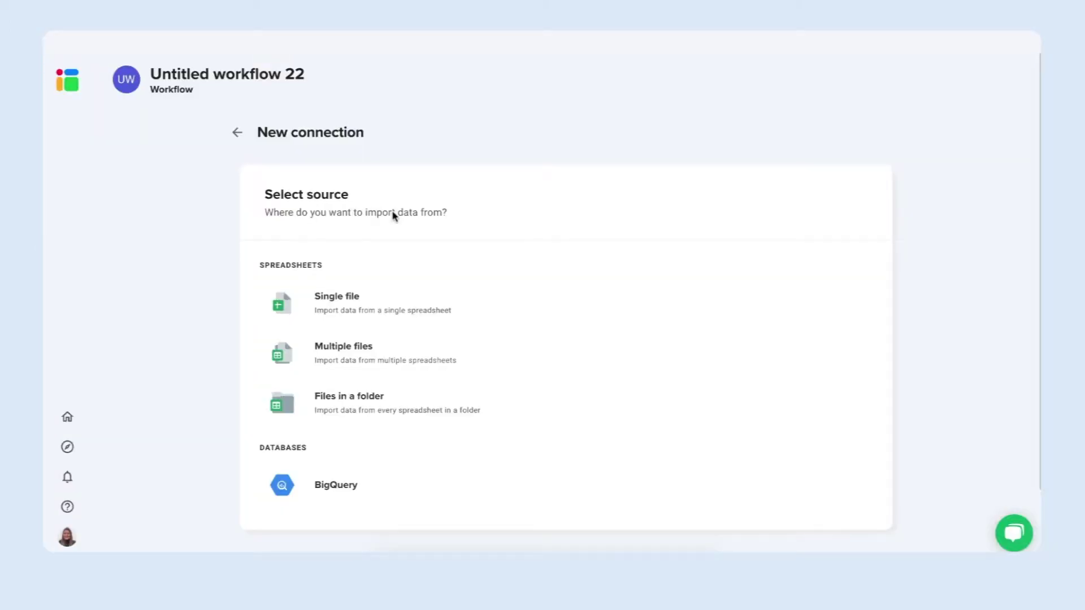
Pick Project planning.xlsx from SharePoint as the single-file source.
left_click(386, 308)
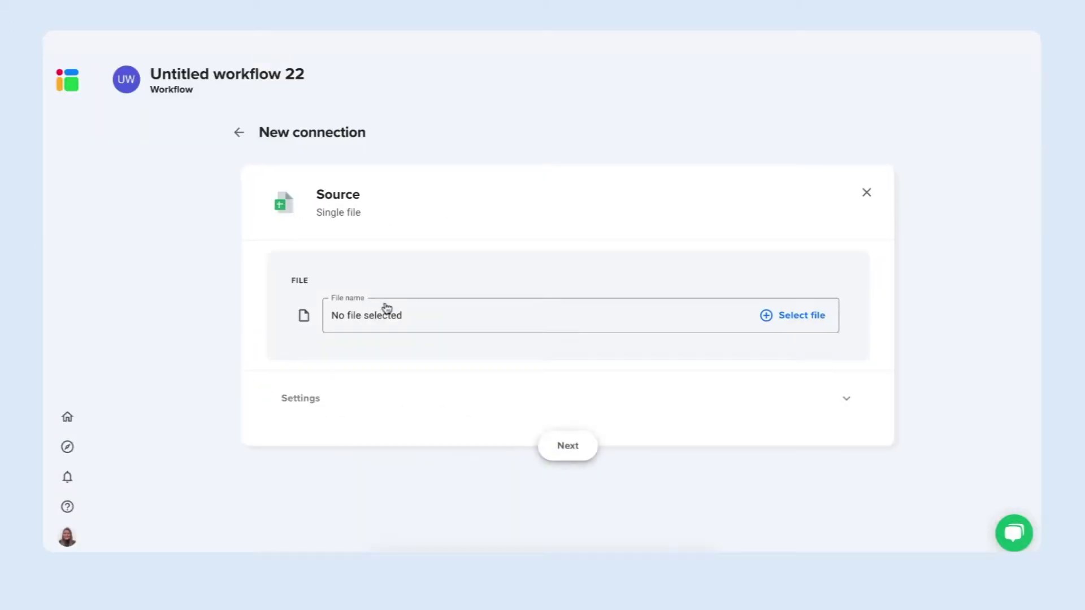
left_click(801, 317)
left_click(325, 295)
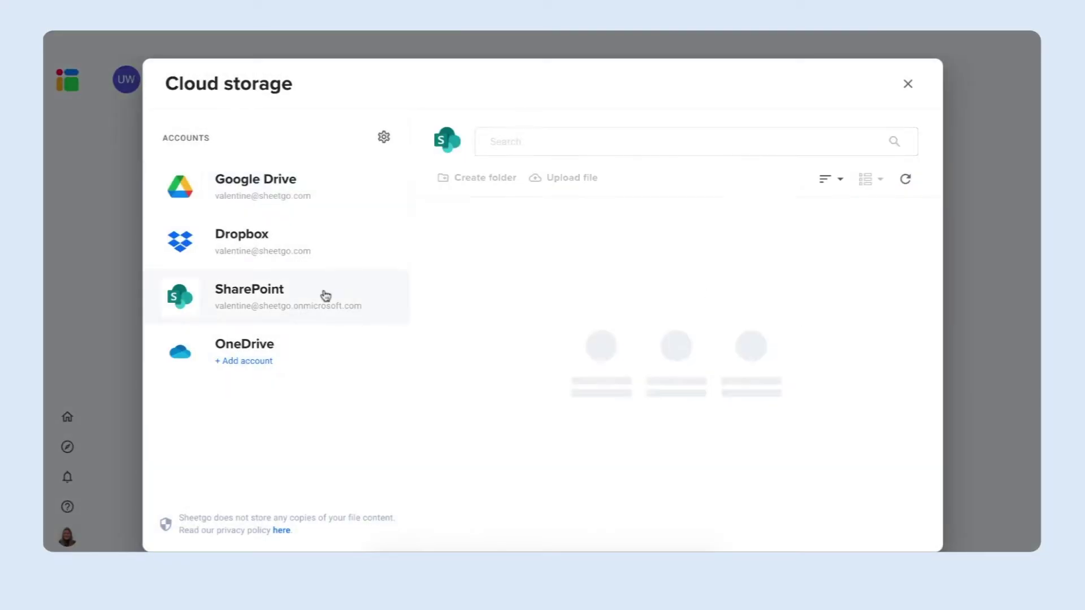
scroll(661, 375, "down", 5)
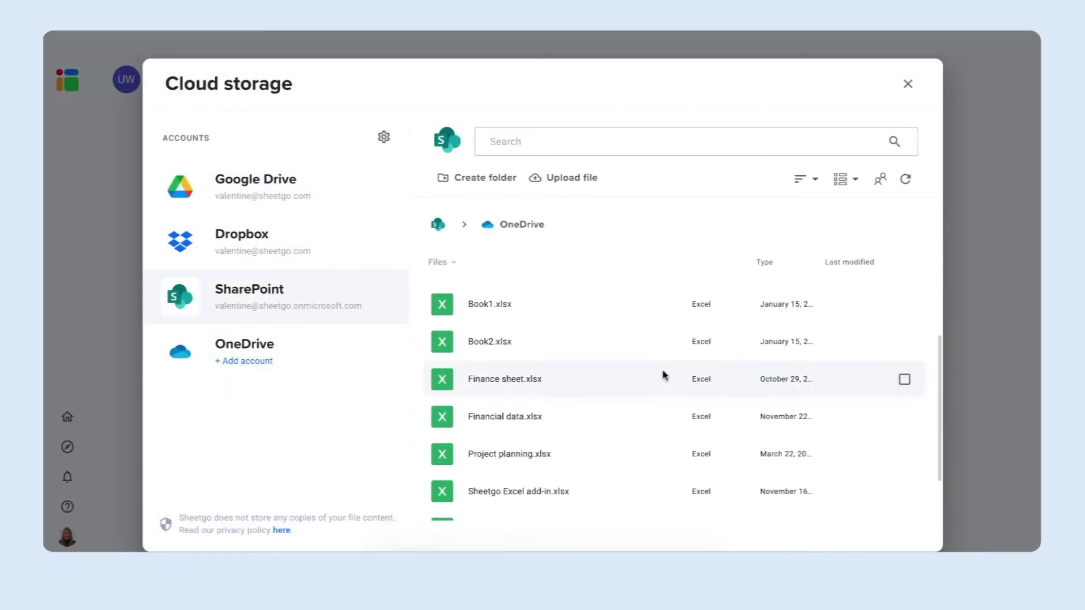
left_click(621, 383)
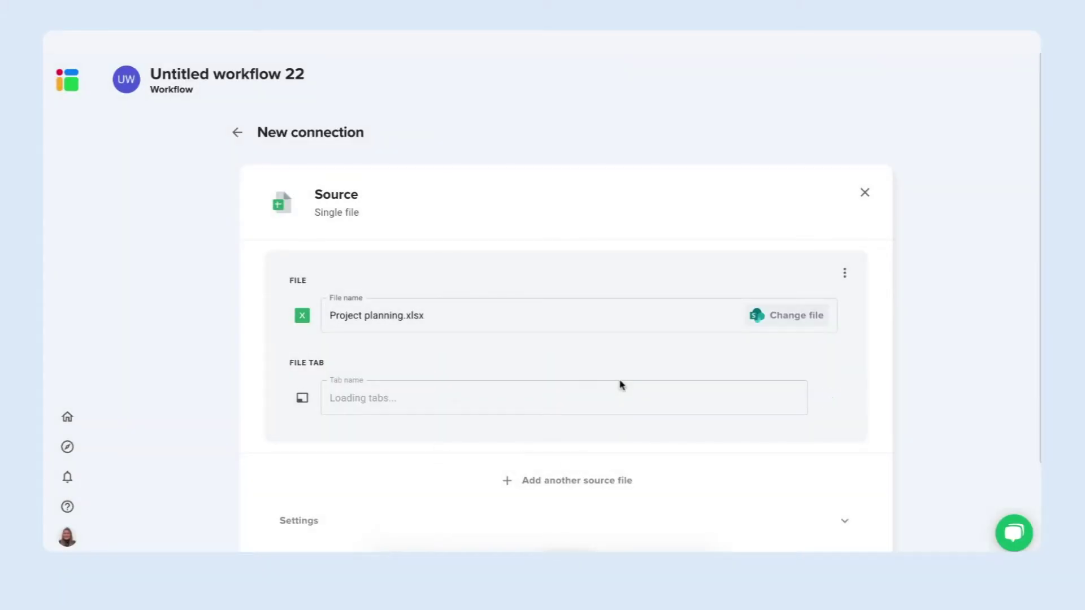
Use the WBS tab as the source sheet and continue to the next step.
scroll(560, 373, "down", 1)
left_click(476, 339)
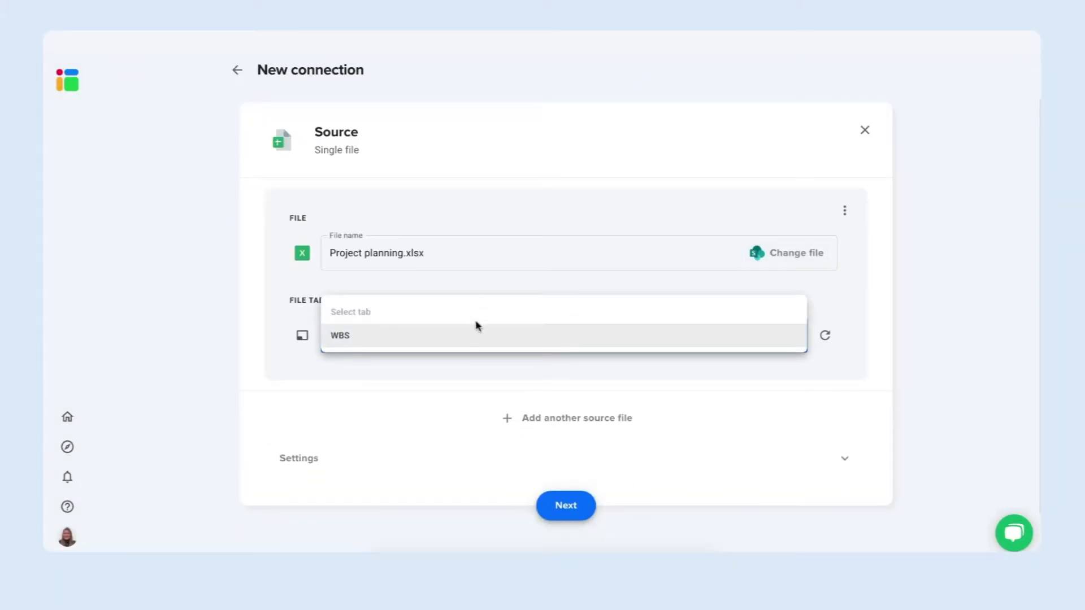
left_click(469, 338)
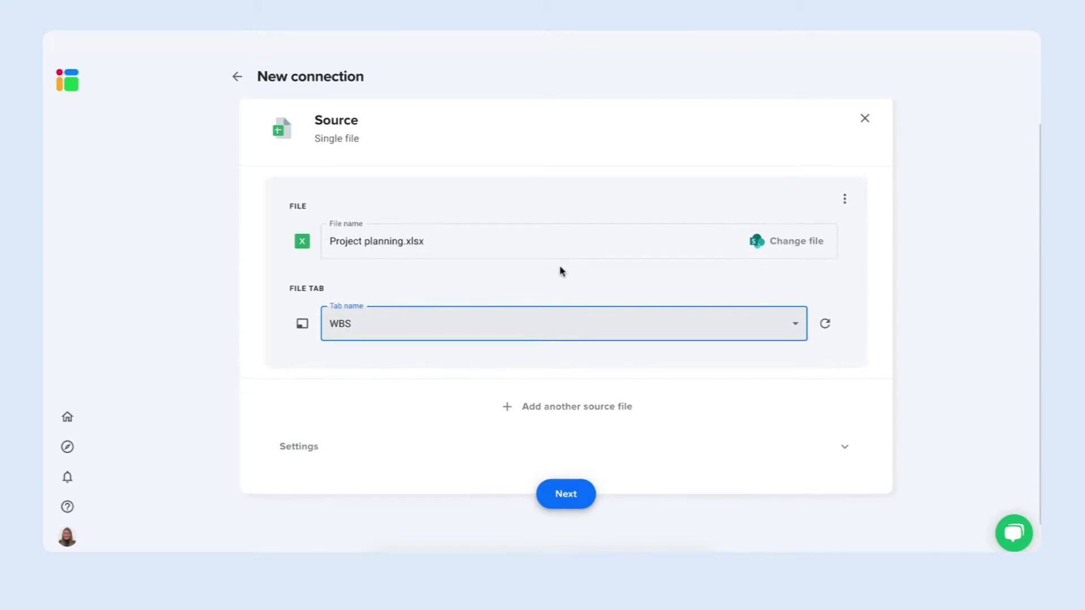
left_click(566, 496)
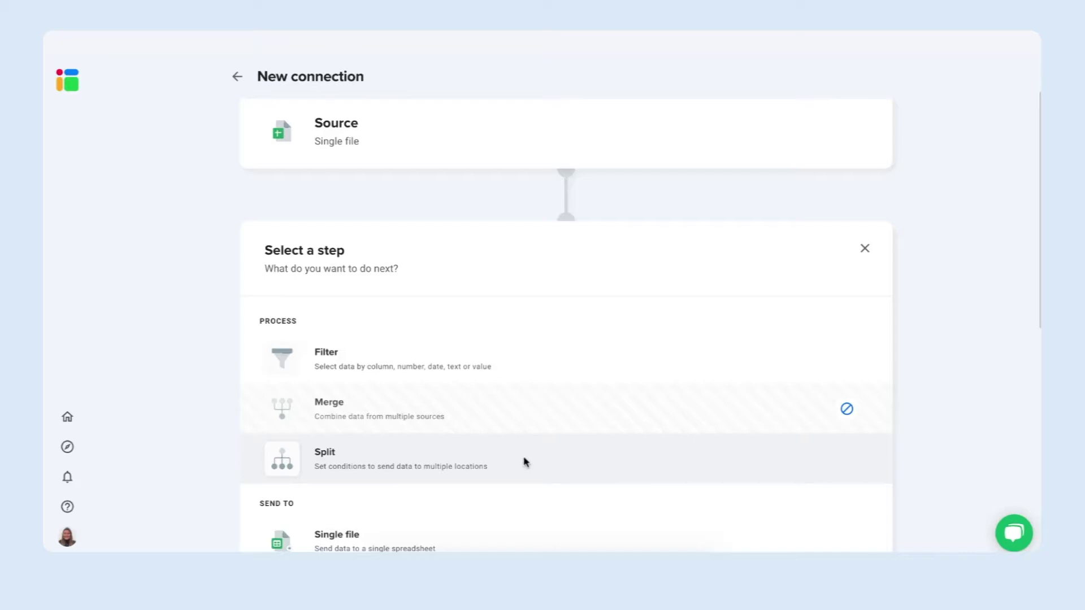
Add a Split step dividing the data by Column H : Task owner.
left_click(525, 462)
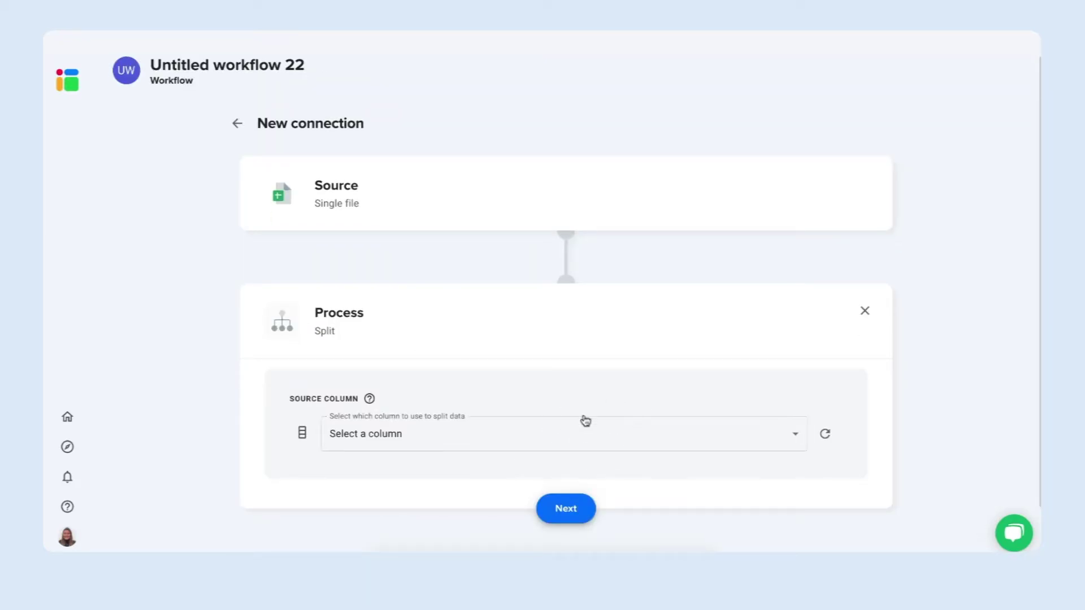
left_click(620, 439)
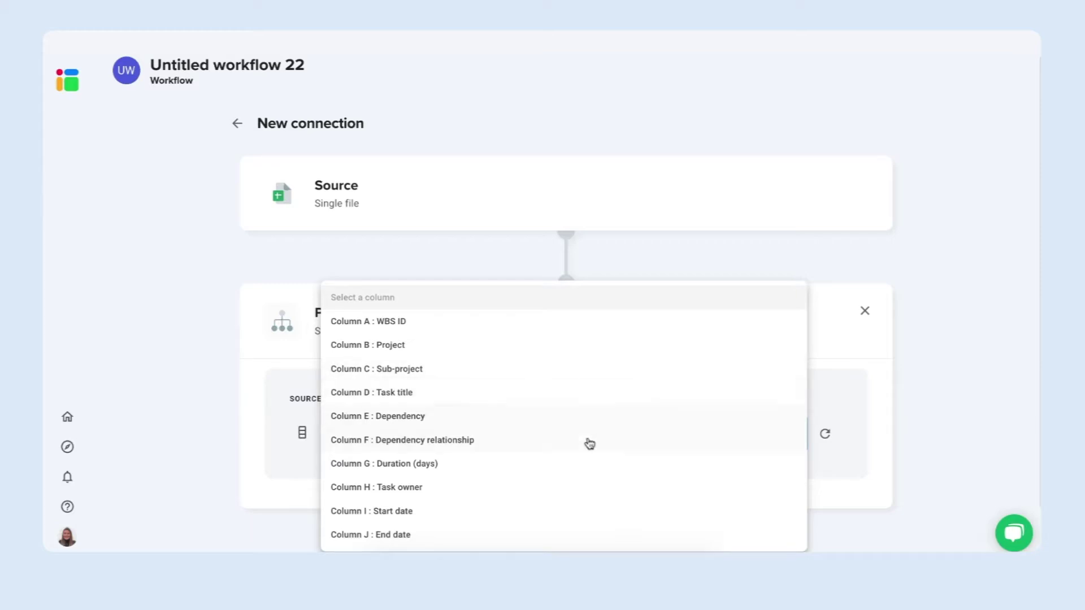
left_click(584, 482)
left_click(566, 508)
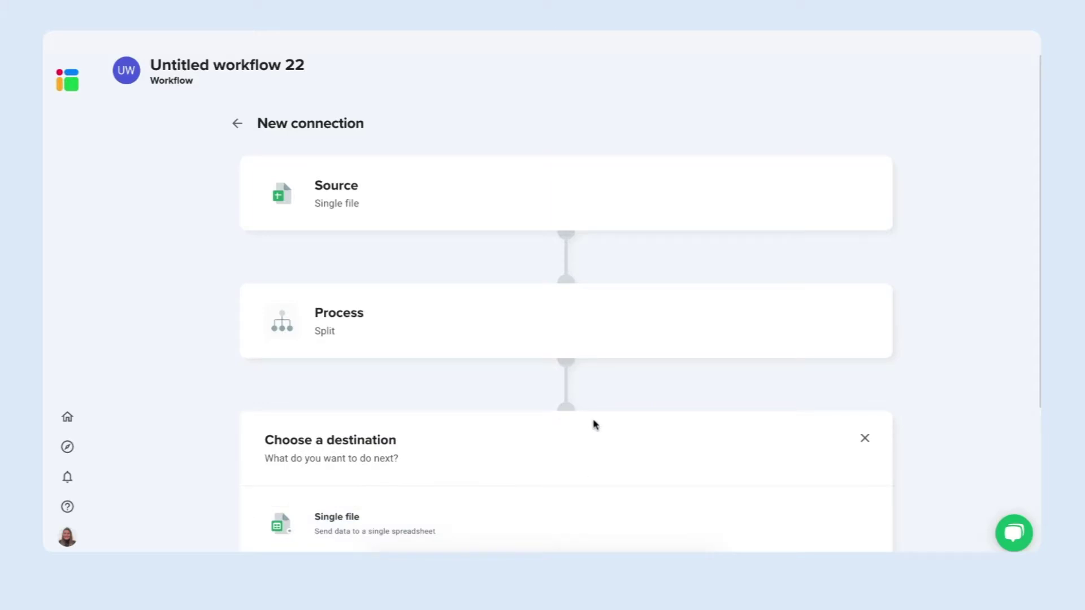
Choose Files in a folder as the destination for the split data.
scroll(595, 424, "down", 1)
scroll(595, 425, "down", 2)
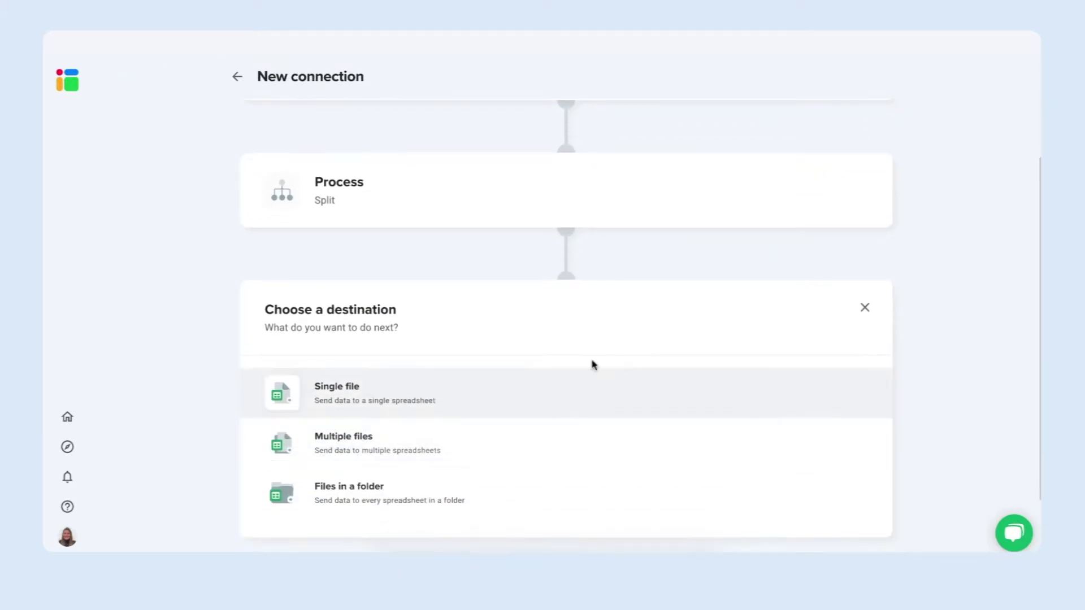
scroll(598, 397, "down", 1)
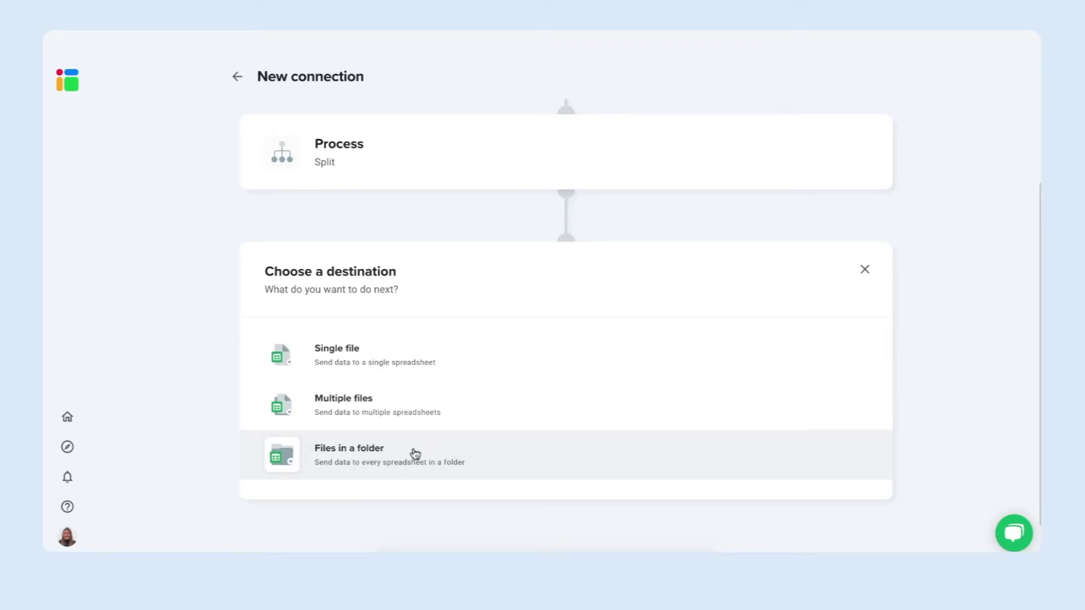
left_click(415, 455)
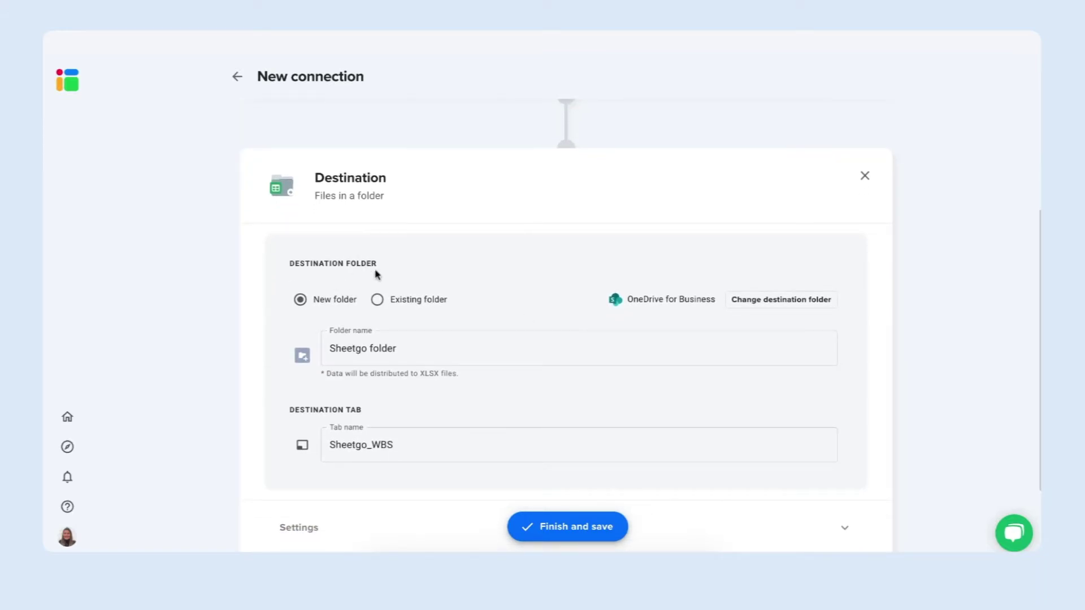
Name the new destination folder 'Team planning'.
left_click(394, 303)
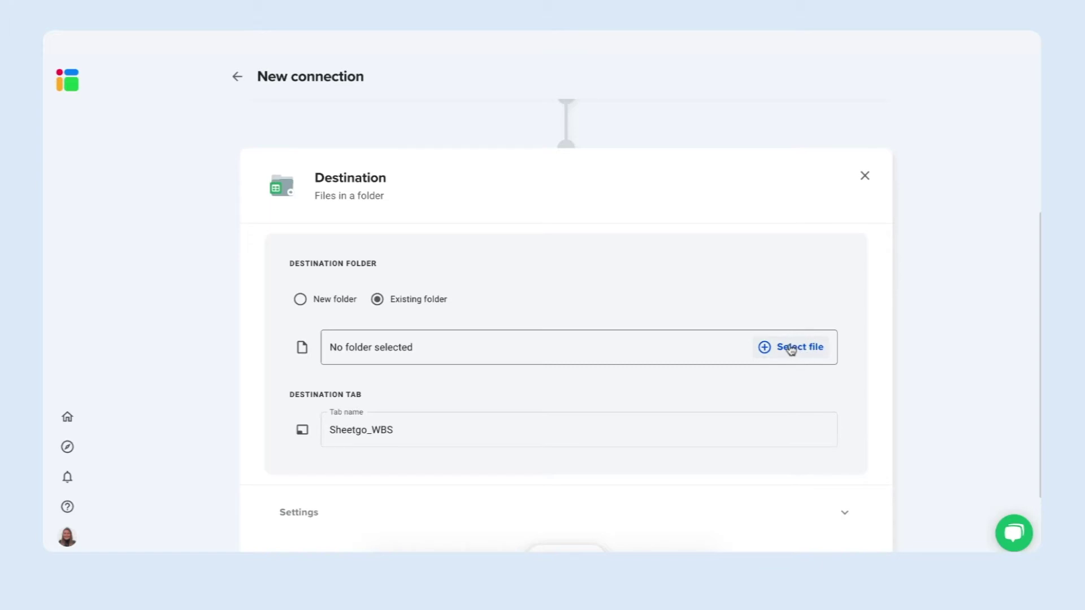
left_click(314, 303)
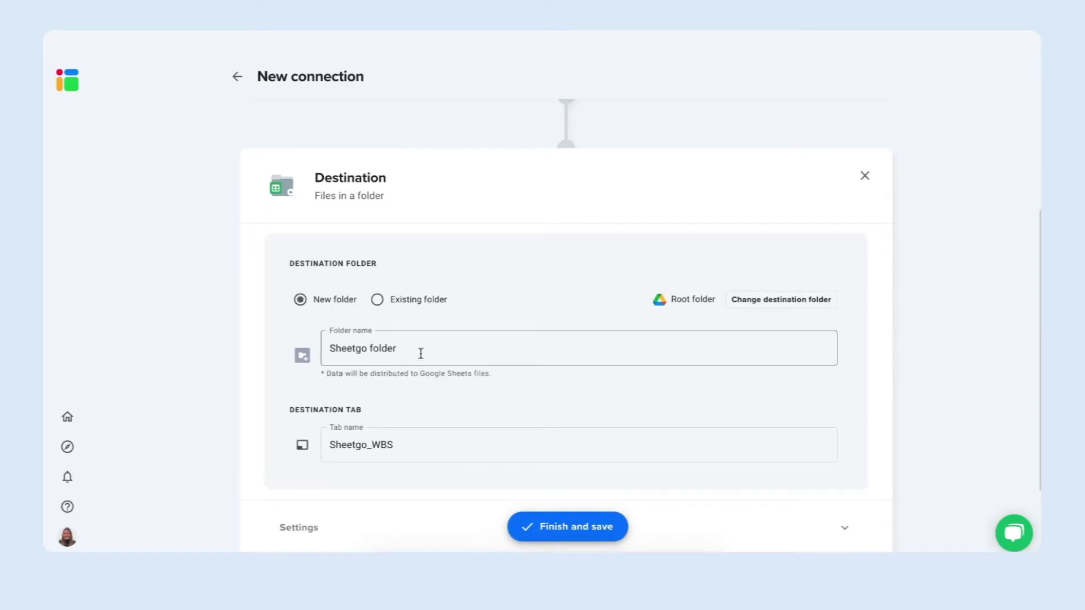
triple_click(373, 348)
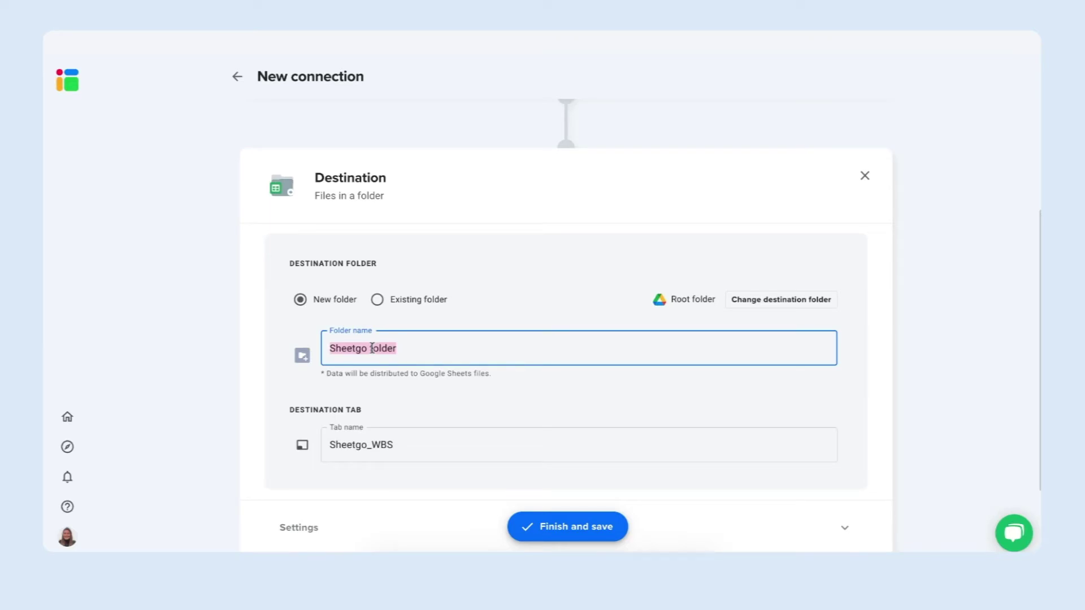
type("Team planning")
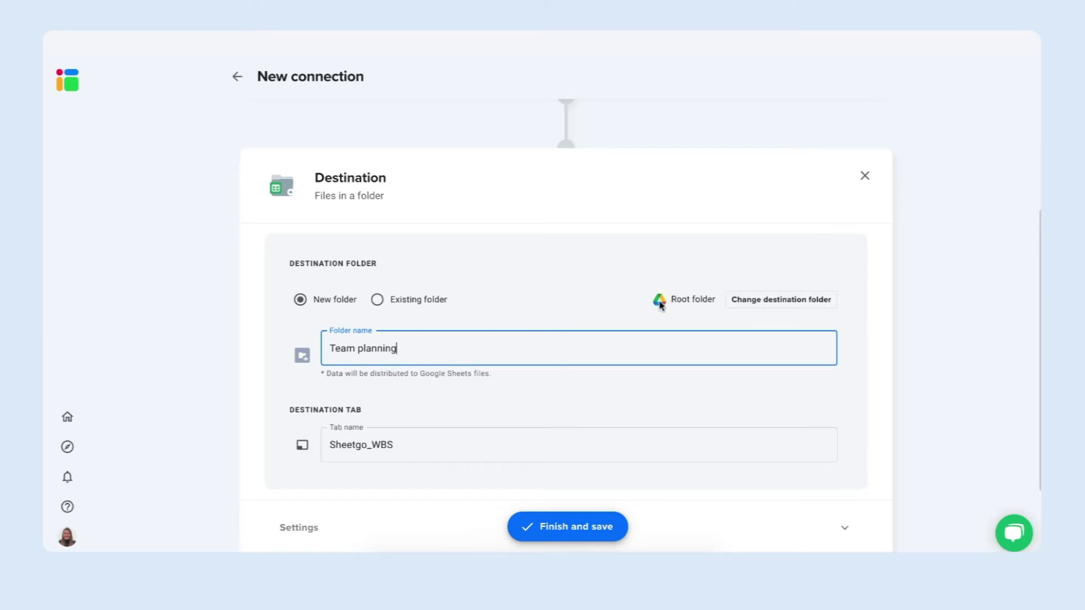
Place the folder at the OneDrive root, keep tab Sheetgo_WBS, and finish the destination.
left_click(775, 299)
left_click(540, 228)
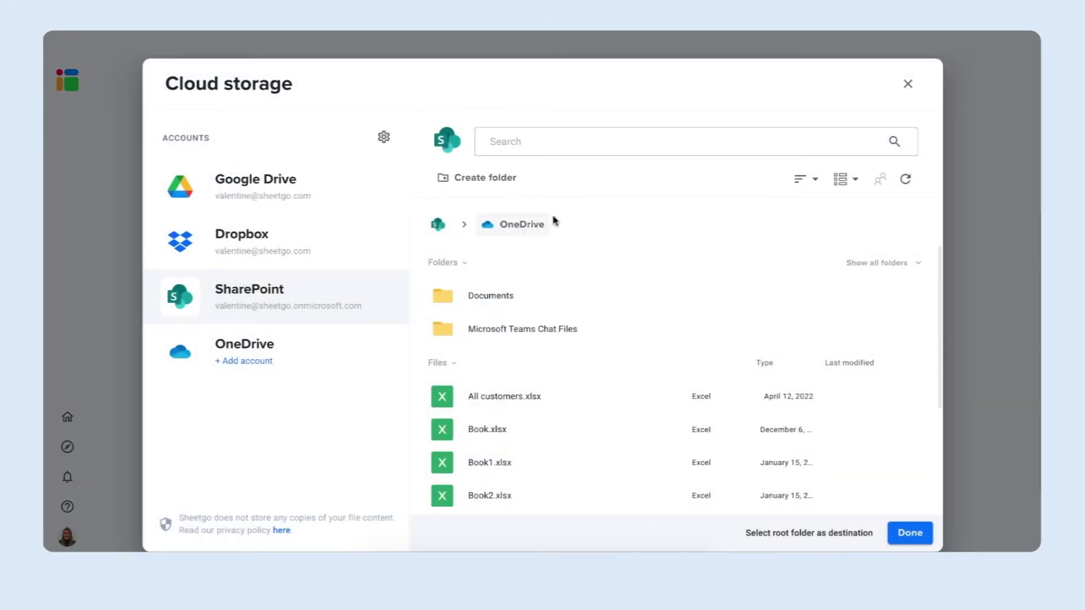
left_click(903, 533)
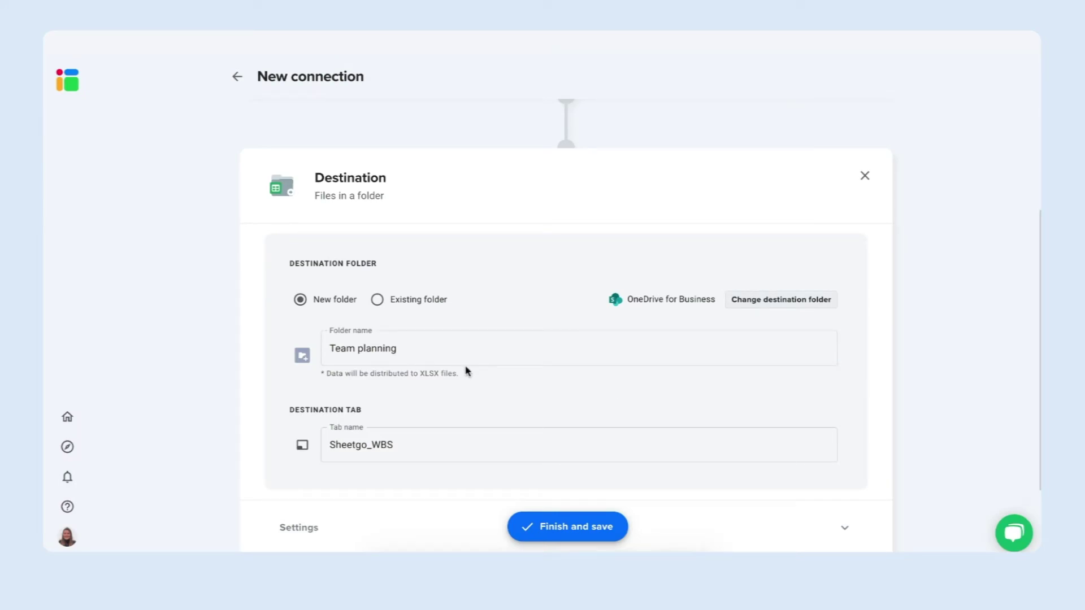
scroll(483, 377, "down", 1)
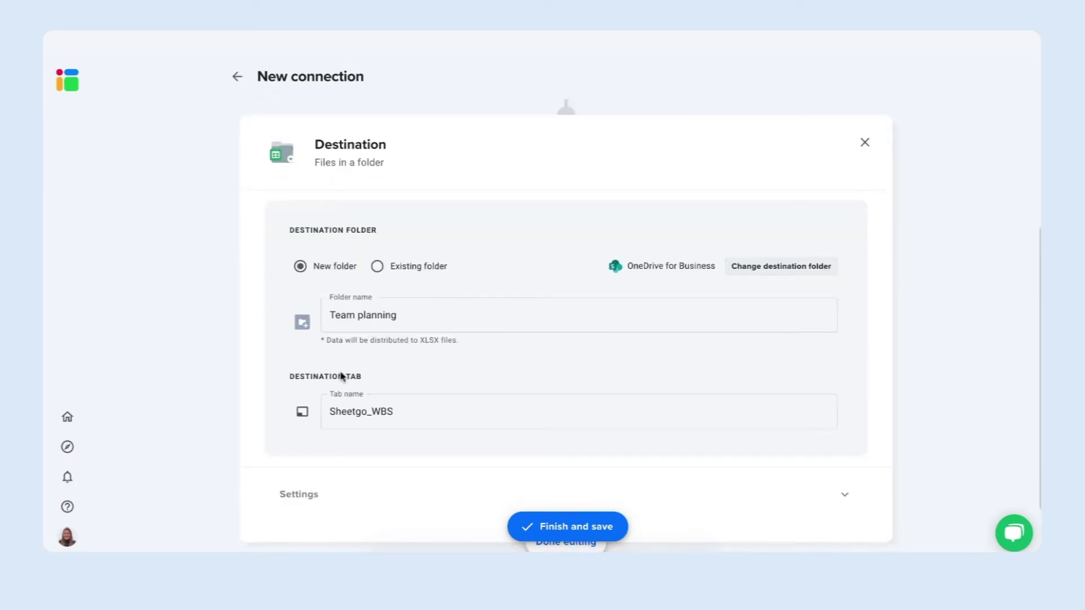
left_click(381, 417)
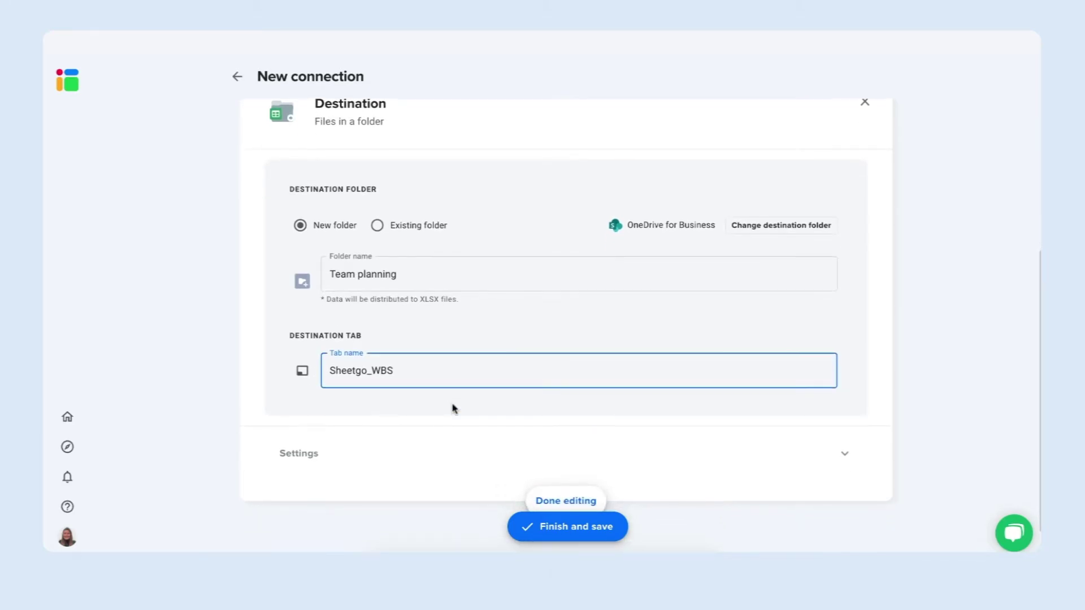
left_click(586, 501)
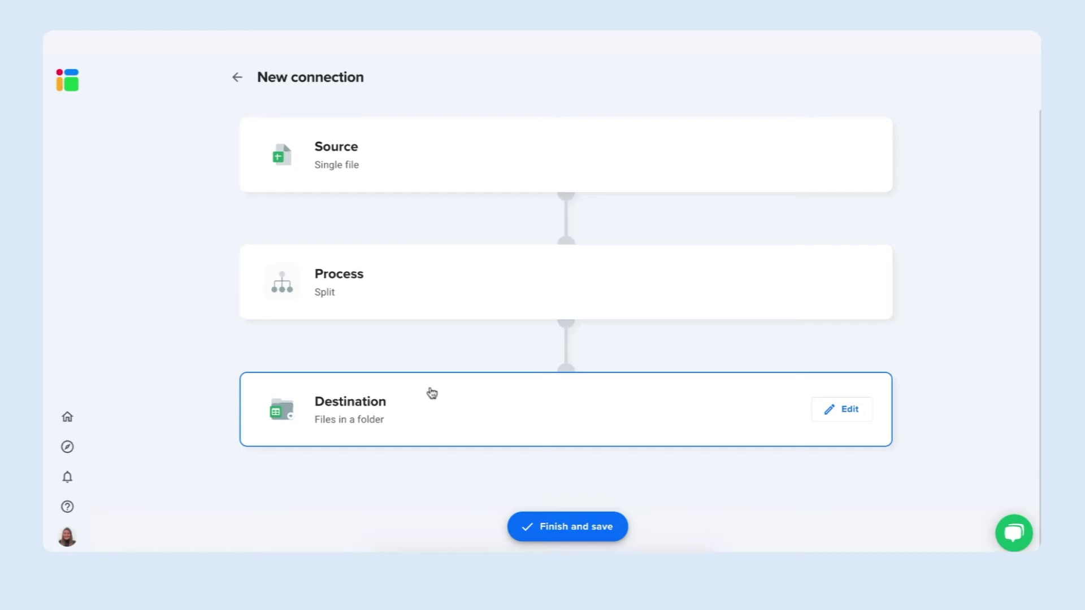
Finish and save the Project planning.xlsx to Team planning split connection.
left_click(576, 530)
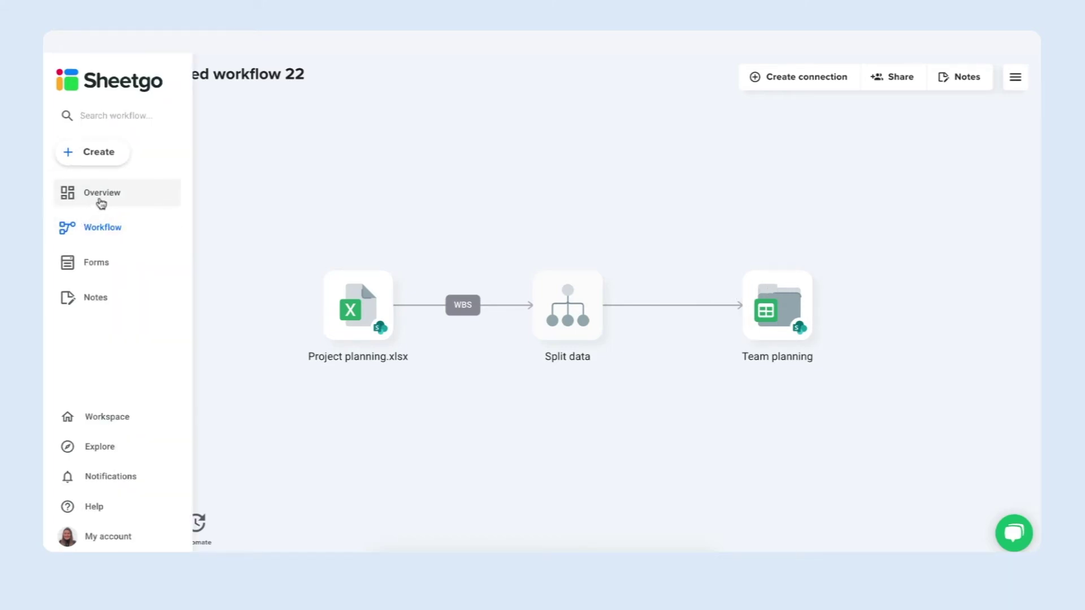
Rename the workflow to 'Project management' from its Overview page.
left_click(101, 202)
triple_click(521, 133)
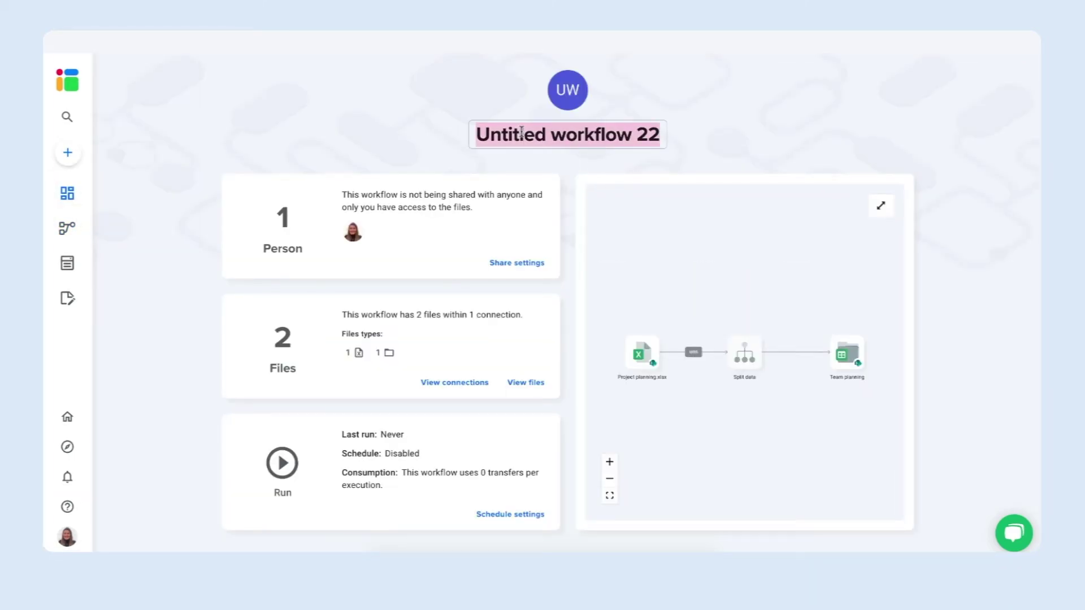
type("Project man")
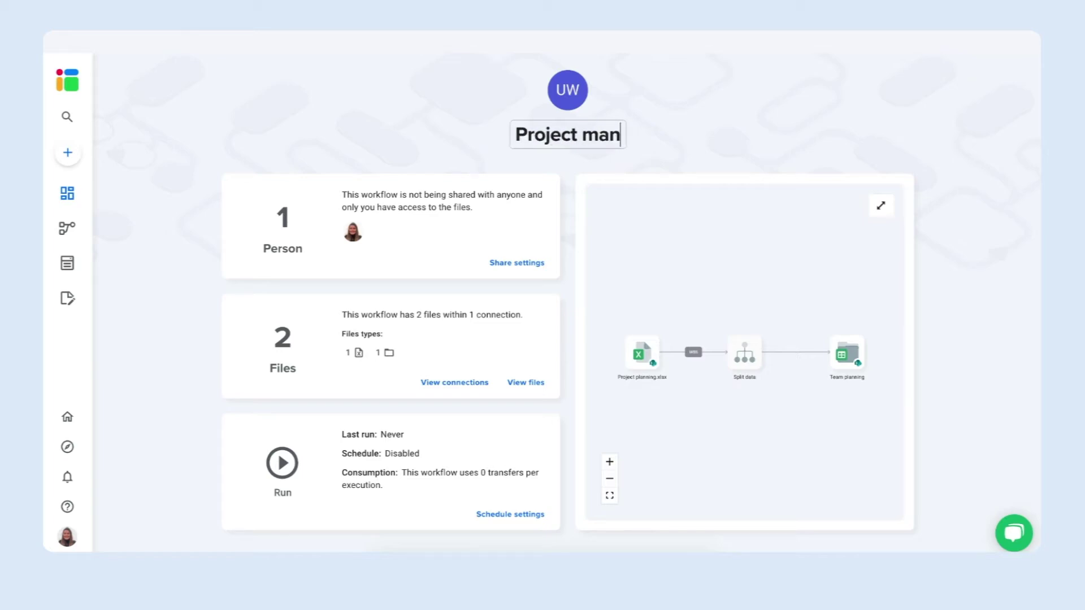
type("agement")
key("Return")
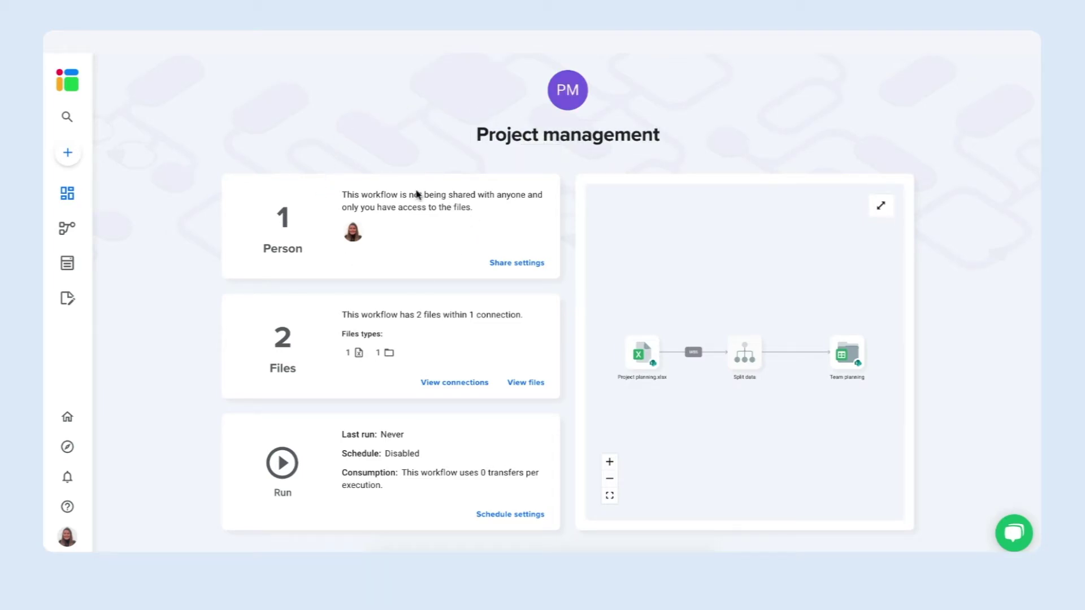
Open the workflow's sharing settings and close them without adding anyone.
left_click(521, 264)
left_click(497, 198)
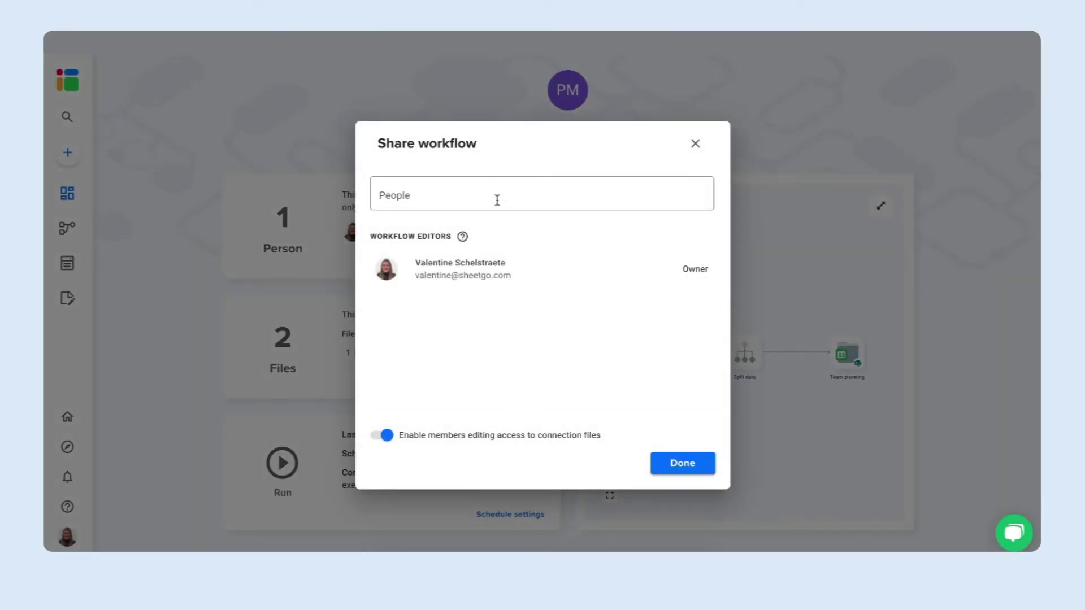
left_click(481, 226)
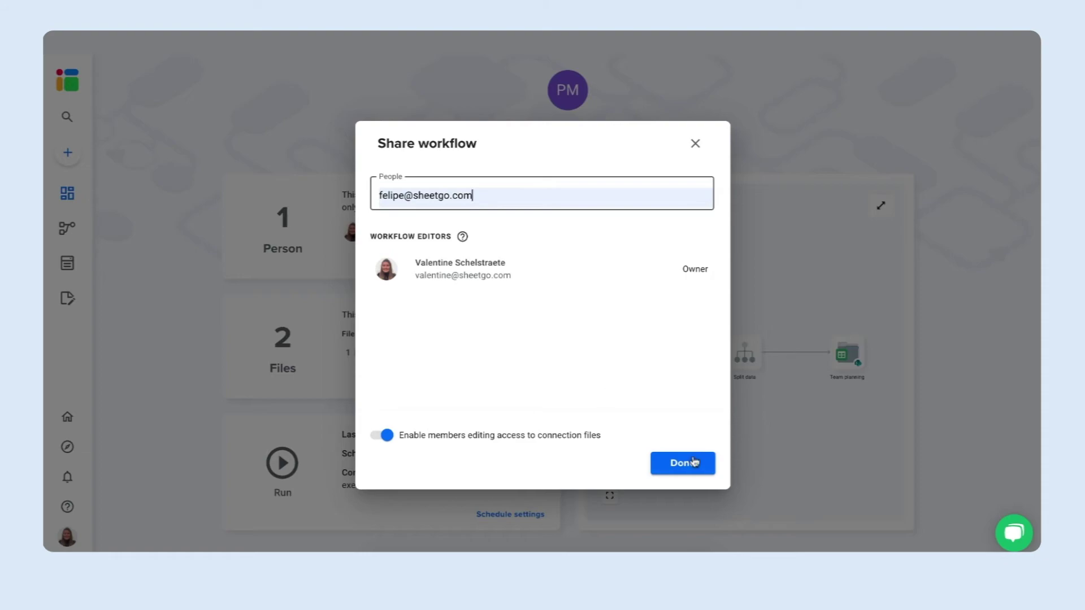
left_click(696, 144)
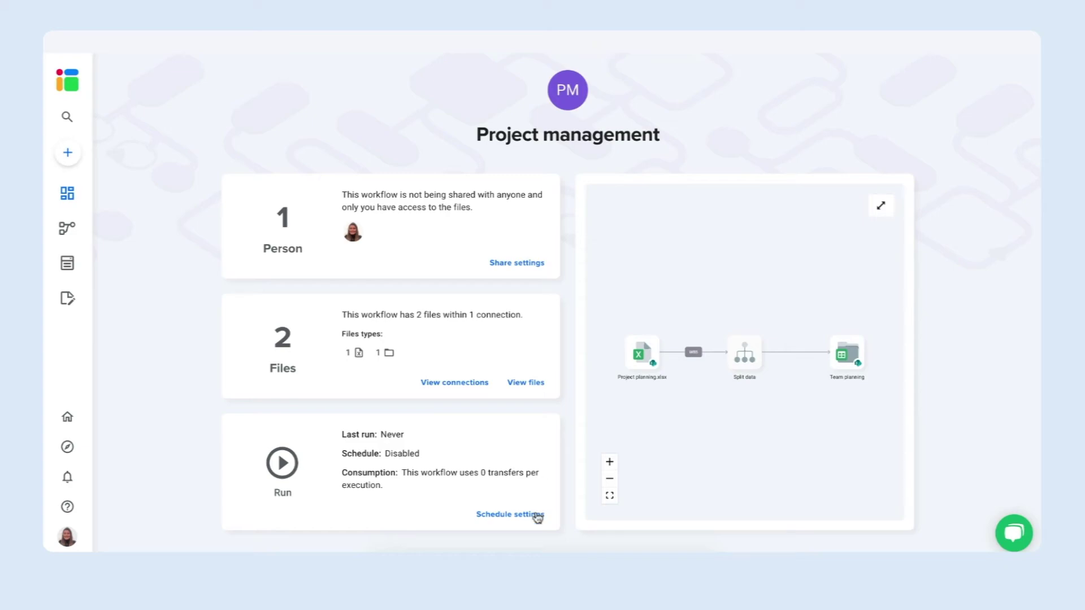
Schedule automatic runs at 2 PM Madrid time on Mondays only, then open Team planning.
left_click(516, 515)
left_click(439, 203)
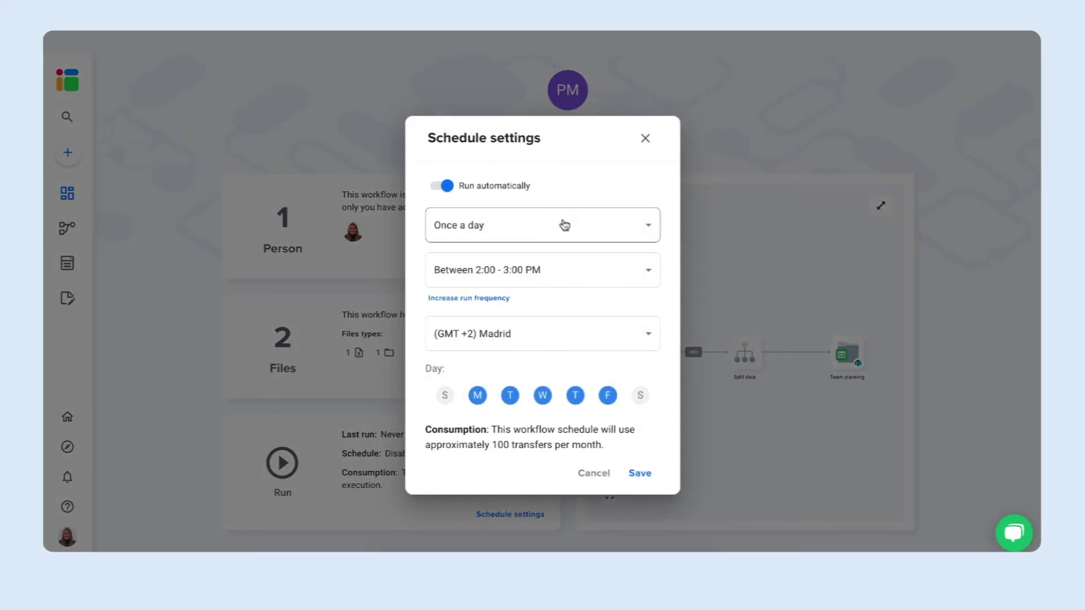
left_click(510, 396)
left_click(542, 397)
left_click(576, 396)
left_click(610, 395)
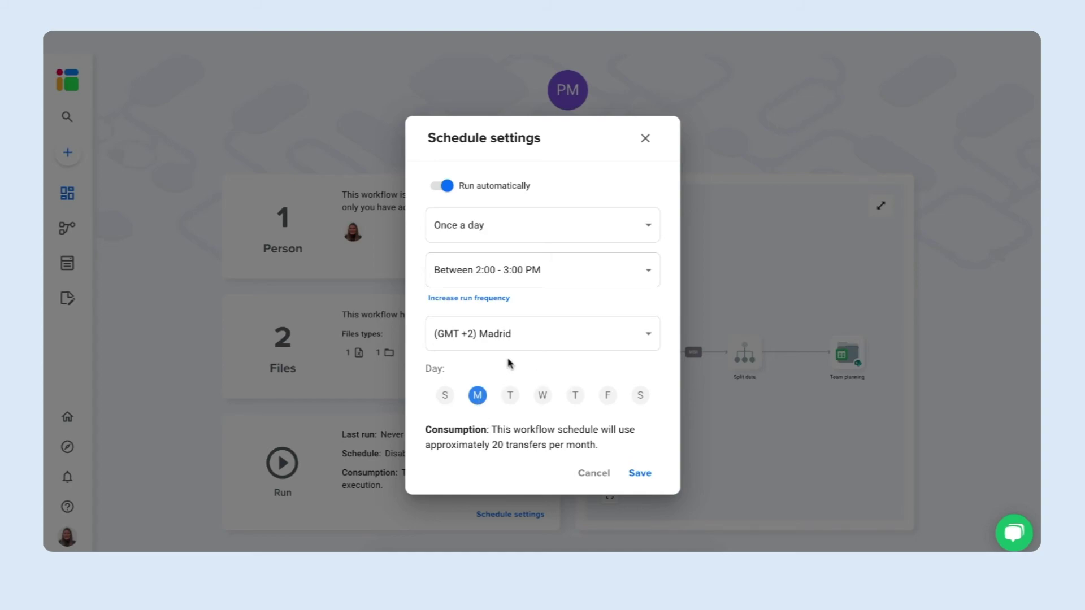
left_click(640, 473)
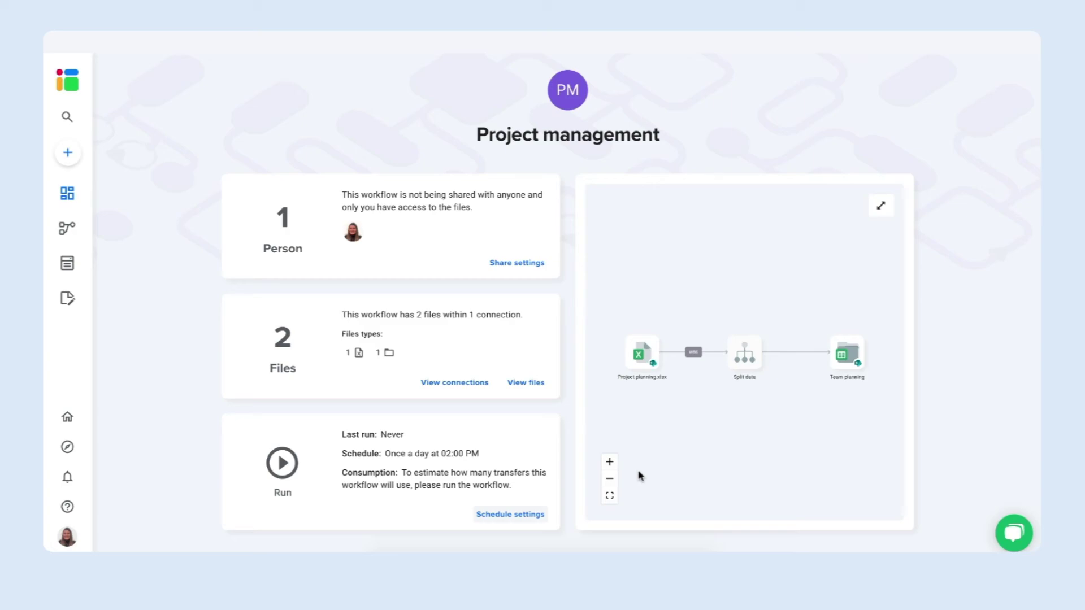
left_click(844, 356)
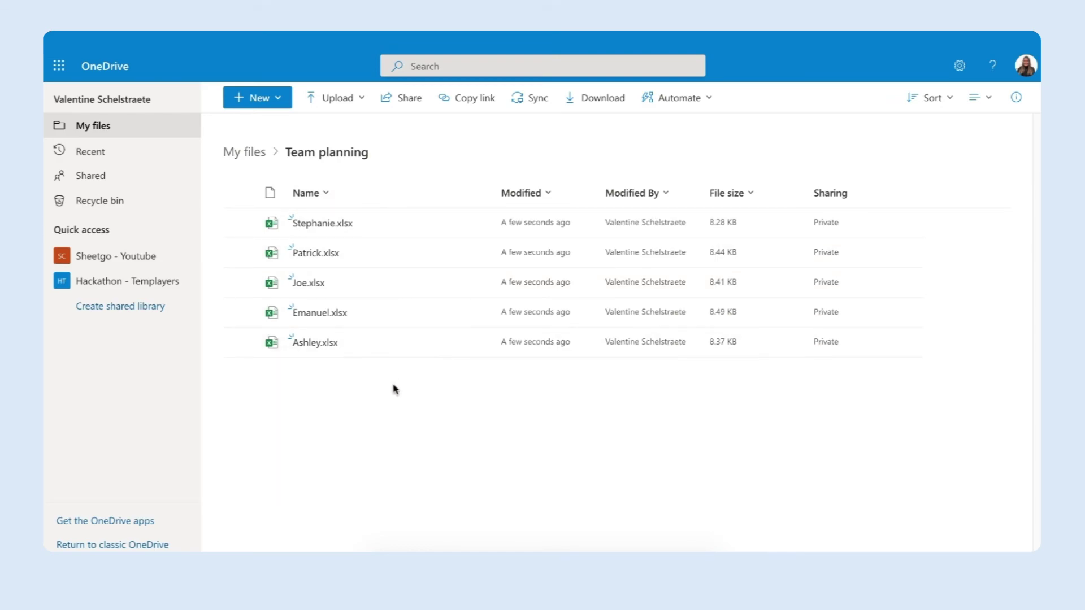
Open one person-named .xlsx file from My files > Team planning in Excel Online.
left_click(322, 253)
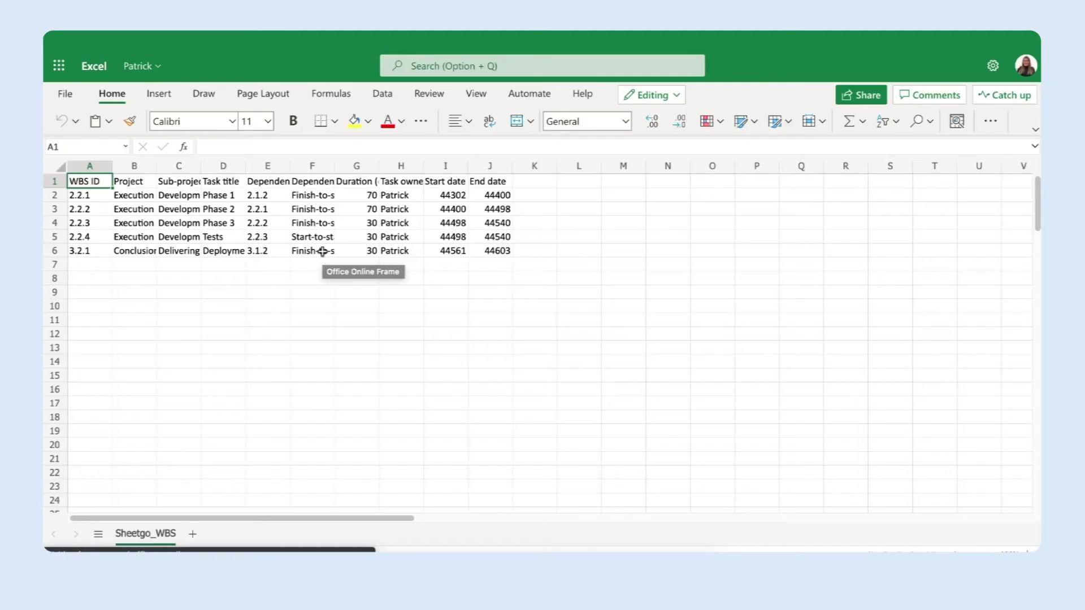
Select column H (Task owner) to confirm all five task rows name the same owner.
left_click(408, 168)
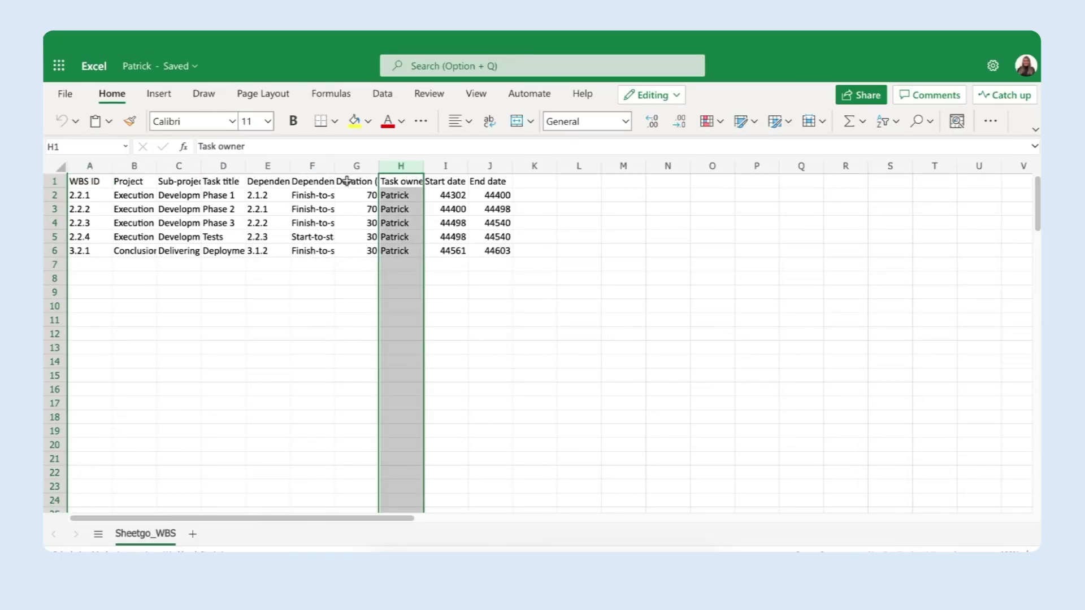